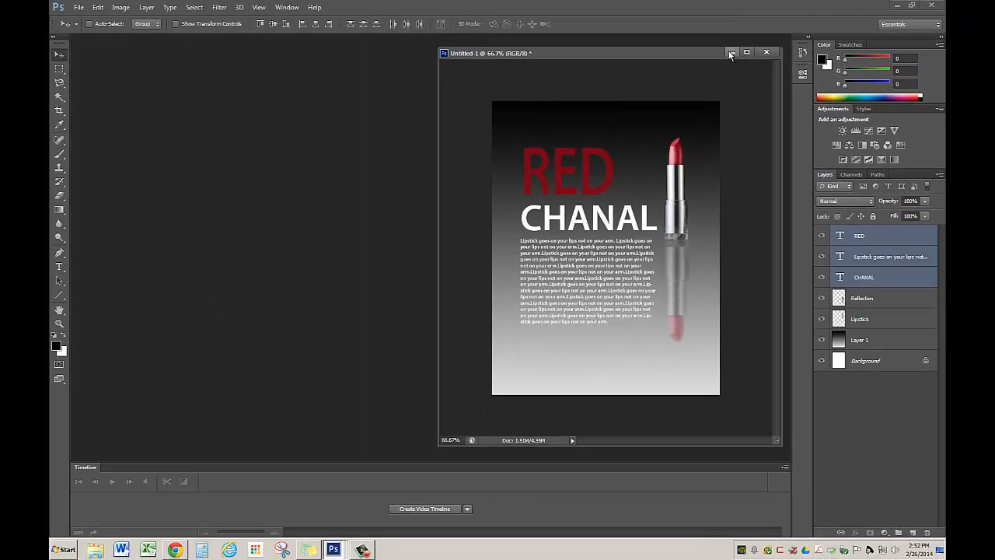
Step: Minimize the finished poster and create a white RGB document 8.5 inches wide, 11 inches high, at 75 pixels/inch
{"action": "left_click", "coordinate": [731, 53]}
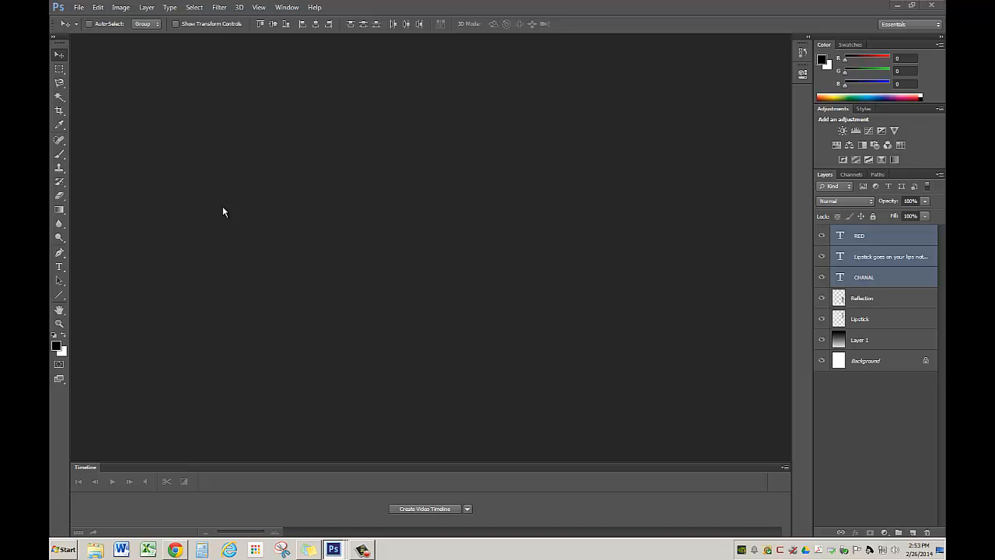
{"action": "left_click", "coordinate": [81, 12]}
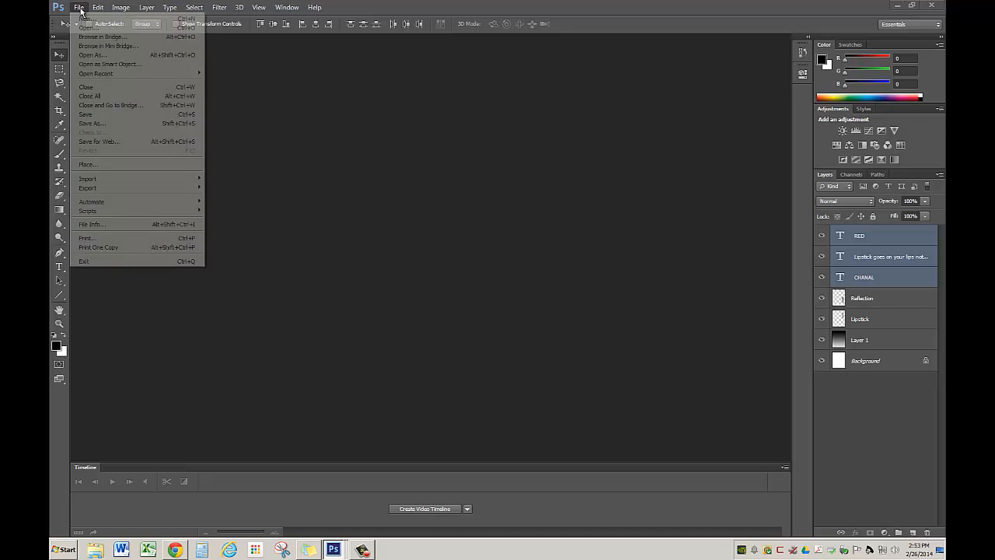
{"action": "left_click", "coordinate": [84, 19]}
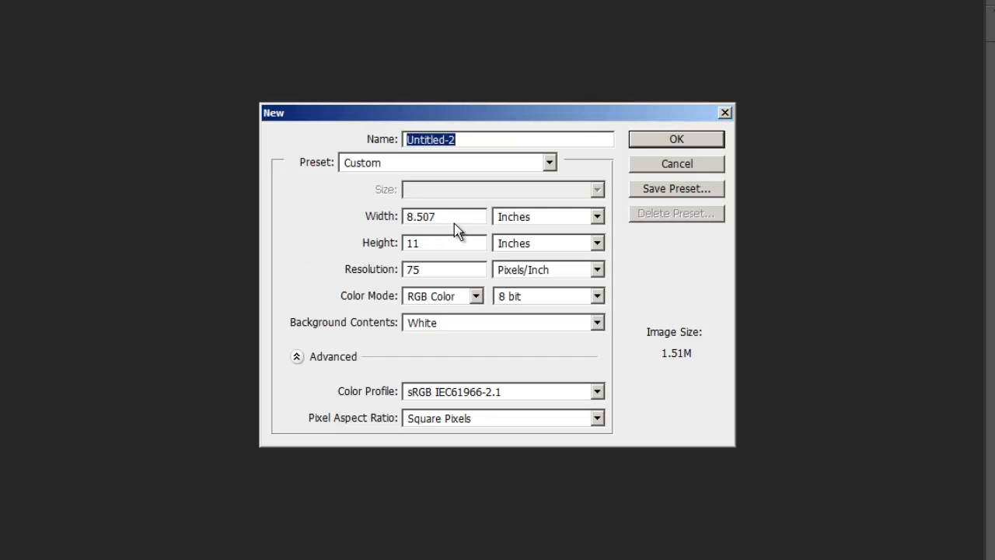
{"action": "left_click_drag", "start_coordinate": [457, 218], "coordinate": [321, 210]}
{"action": "type", "text": "8.5"}
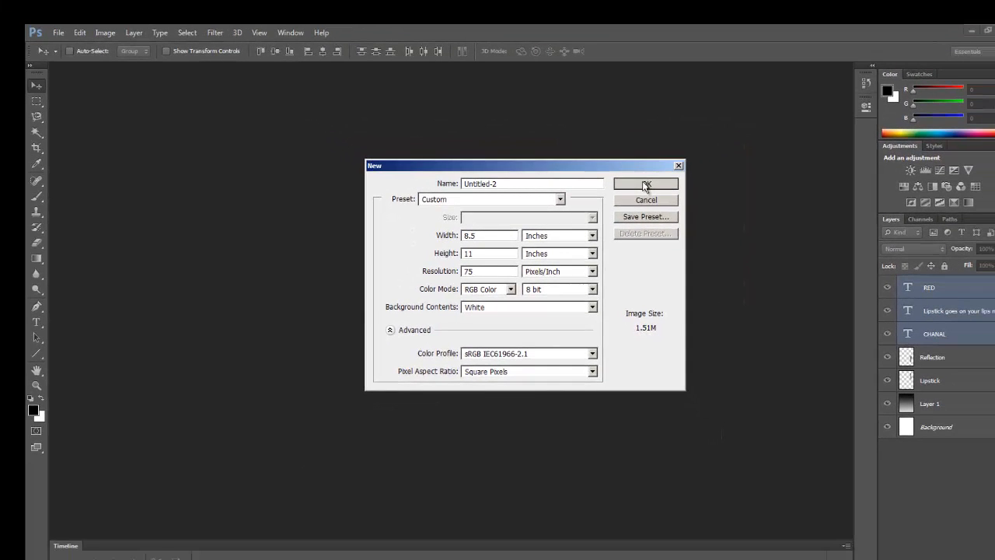
{"action": "left_click", "coordinate": [670, 177]}
{"action": "left_click_drag", "start_coordinate": [670, 85], "coordinate": [519, 86]}
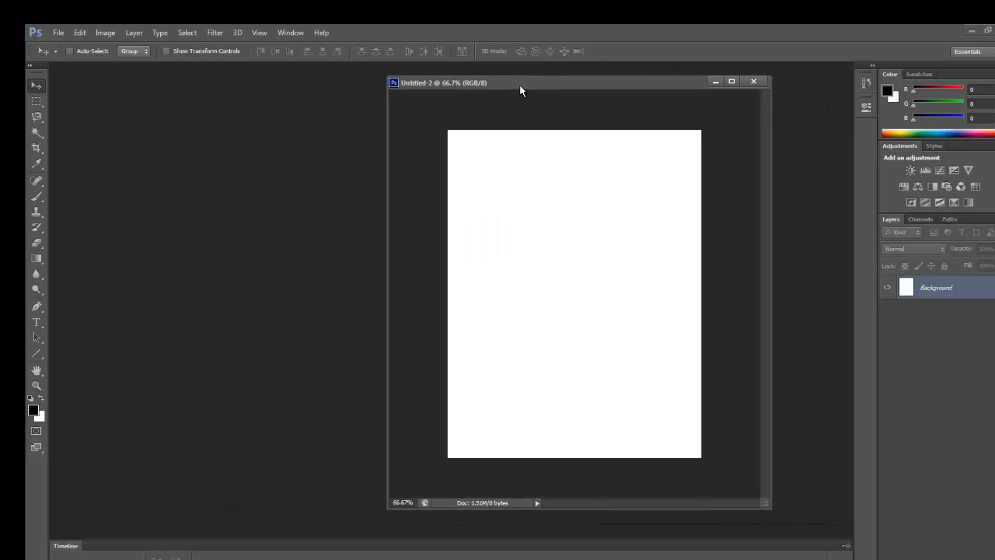
Step: Open the image file lipstick.jpg from the My Pictures folder
{"action": "left_click", "coordinate": [59, 33]}
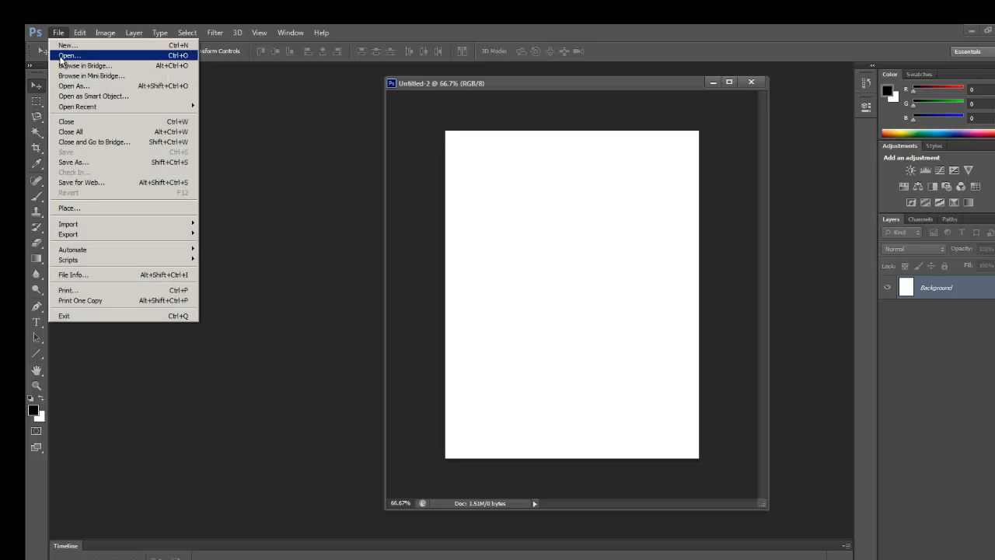
{"action": "left_click", "coordinate": [61, 57]}
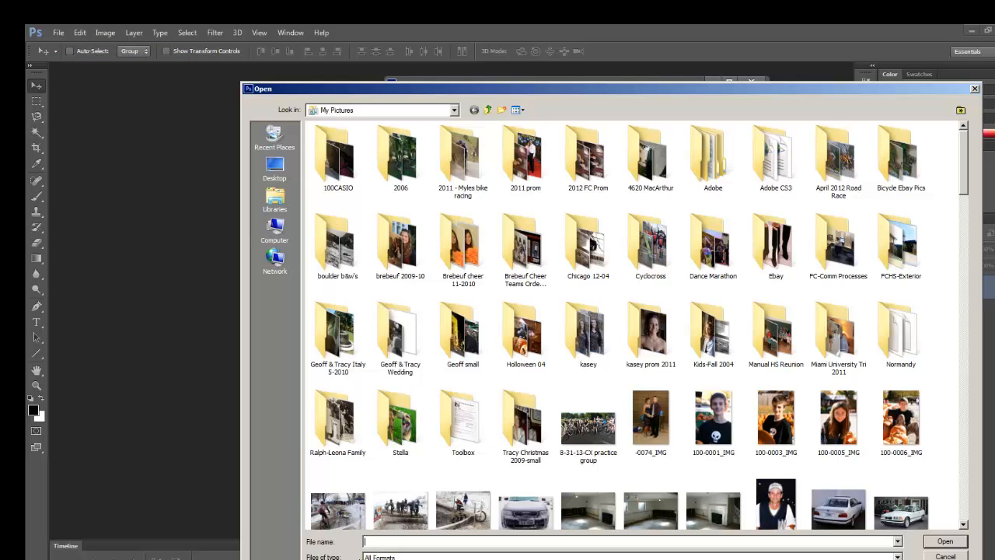
{"action": "type", "text": "lip"}
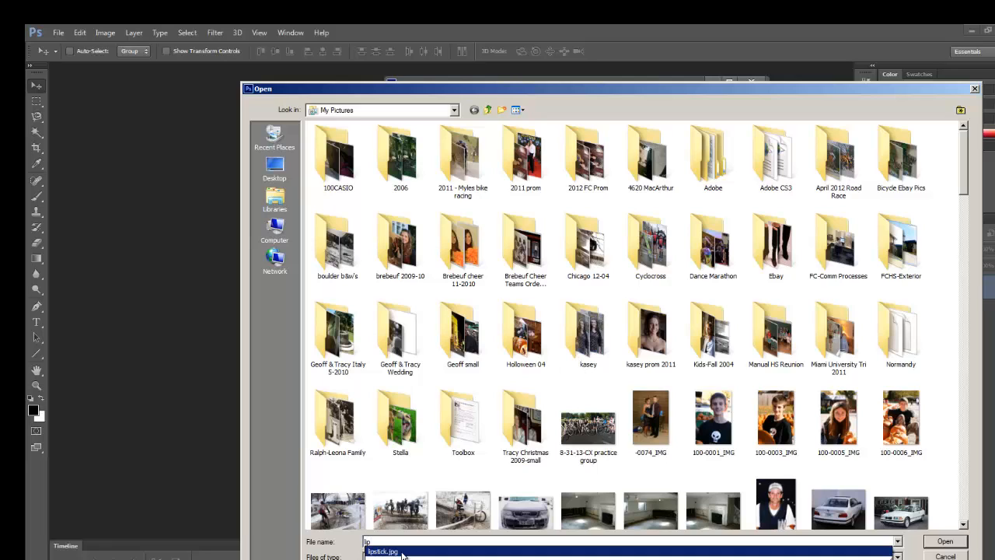
{"action": "left_click", "coordinate": [403, 553]}
{"action": "left_click", "coordinate": [944, 541]}
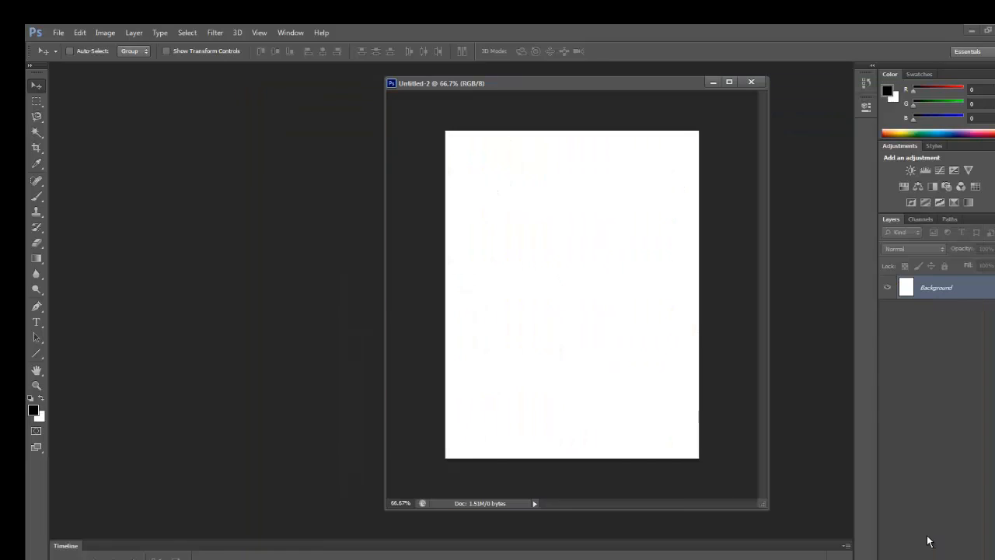
Step: Narrow the lipstick.jpg window and arrange it side by side with the blank document
{"action": "left_click_drag", "start_coordinate": [557, 107], "coordinate": [481, 144]}
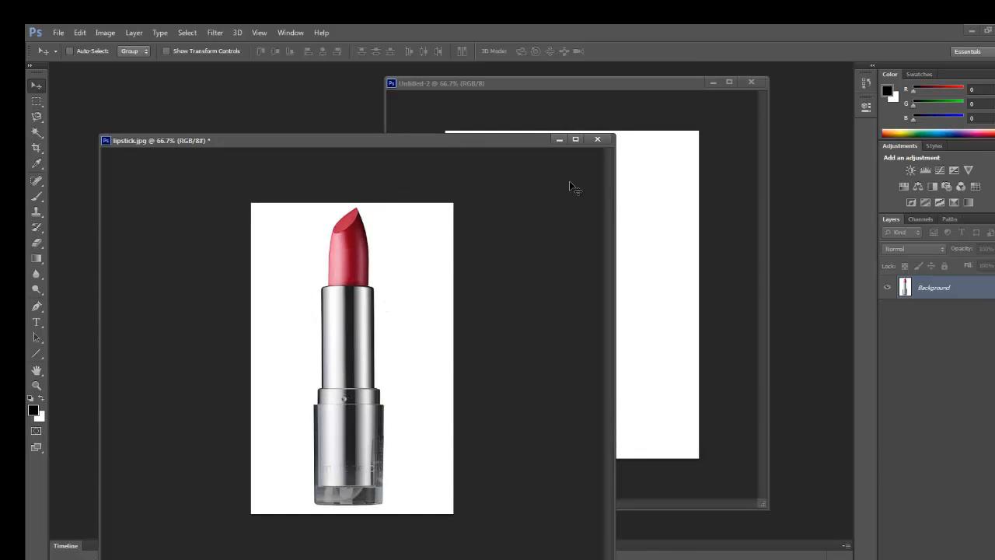
{"action": "left_click_drag", "start_coordinate": [614, 193], "coordinate": [363, 200]}
{"action": "left_click_drag", "start_coordinate": [283, 139], "coordinate": [261, 88]}
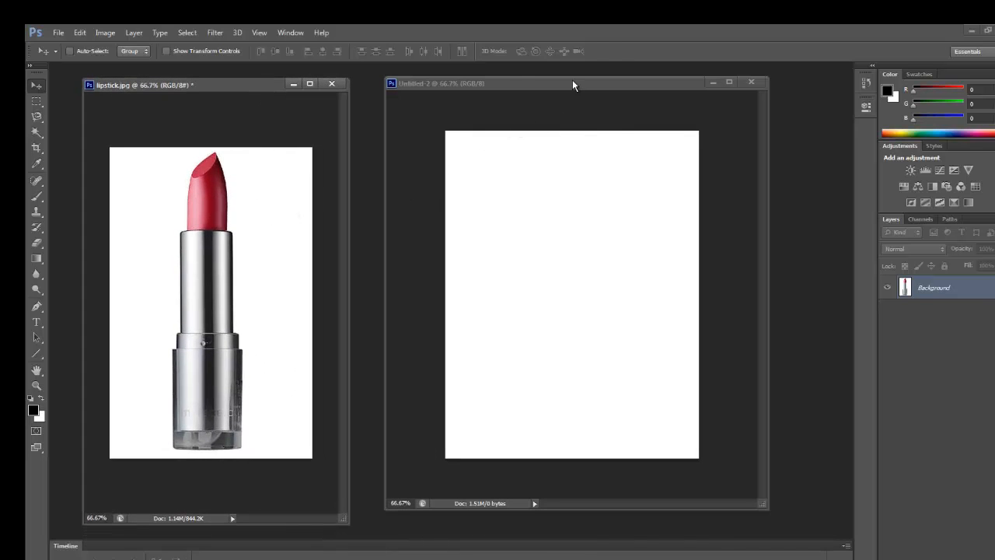
{"action": "mouse_move", "coordinate": [572, 85]}
{"action": "left_mouse_down"}
{"action": "mouse_move", "coordinate": [553, 89]}
{"action": "mouse_move", "coordinate": [573, 93]}
{"action": "mouse_move", "coordinate": [555, 98]}
{"action": "mouse_move", "coordinate": [570, 94]}
{"action": "left_mouse_up"}
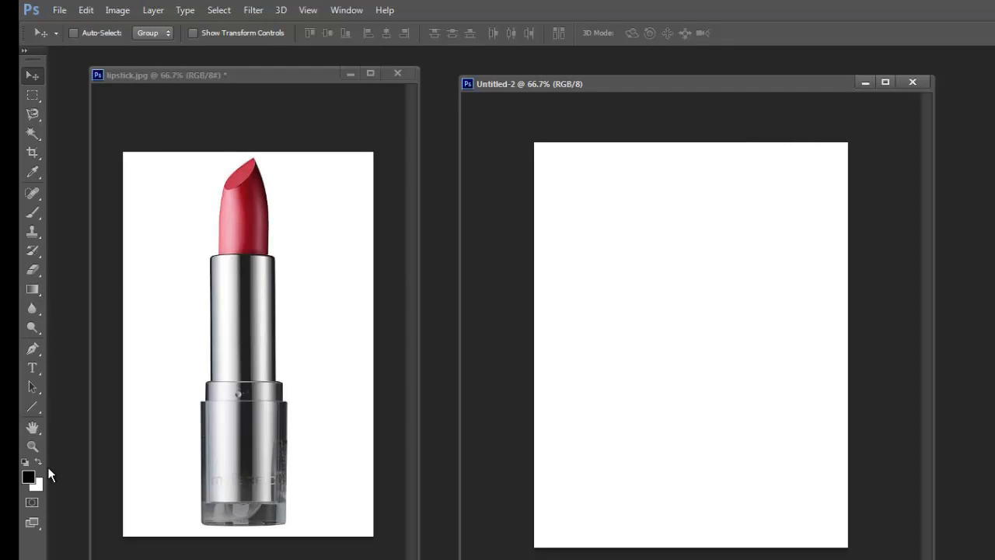
Step: Fill the blank page with a linear black-to-white gradient running from above its upper edge to below its lower edge
{"action": "left_click", "coordinate": [32, 290]}
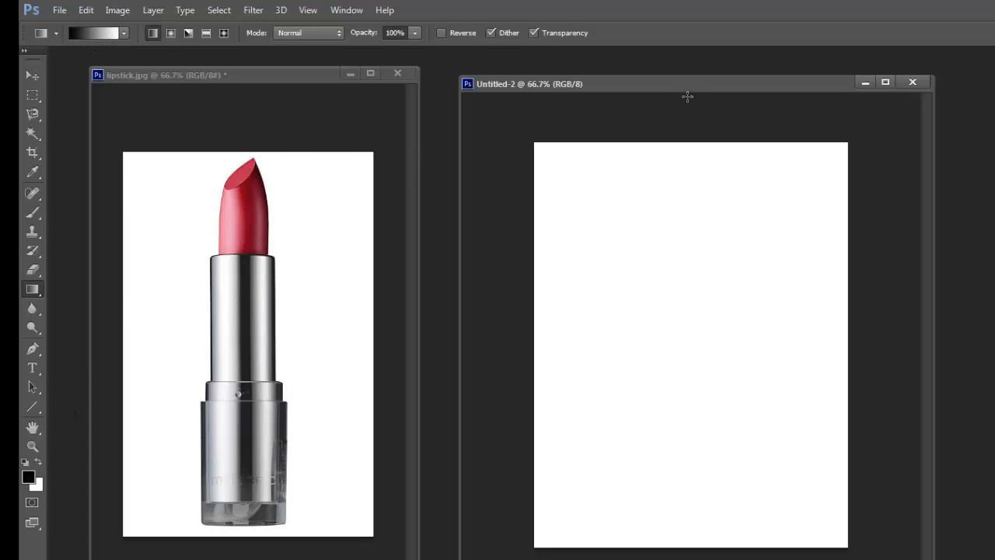
{"action": "left_click_drag", "start_coordinate": [687, 96], "coordinate": [682, 559]}
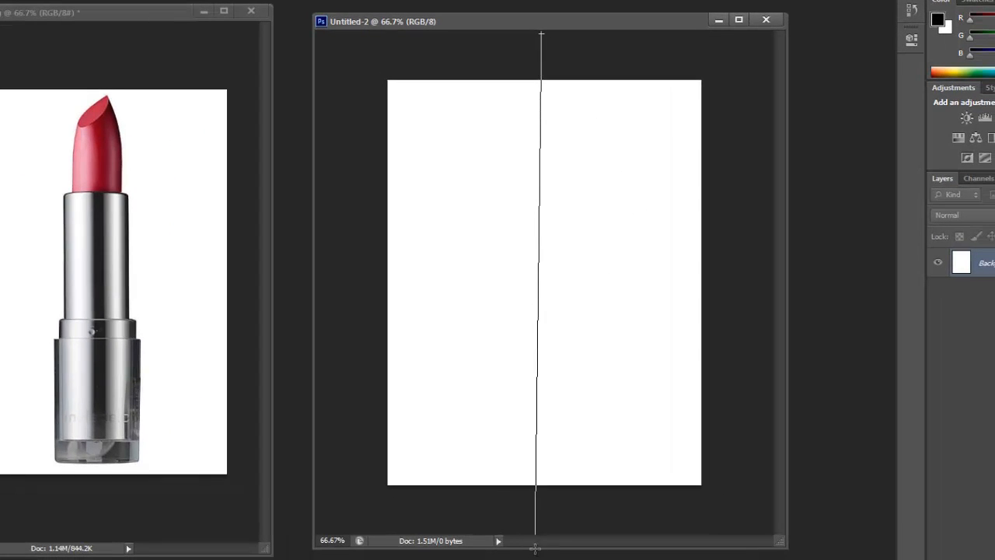
{"action": "left_click_drag", "start_coordinate": [535, 548], "coordinate": [539, 544]}
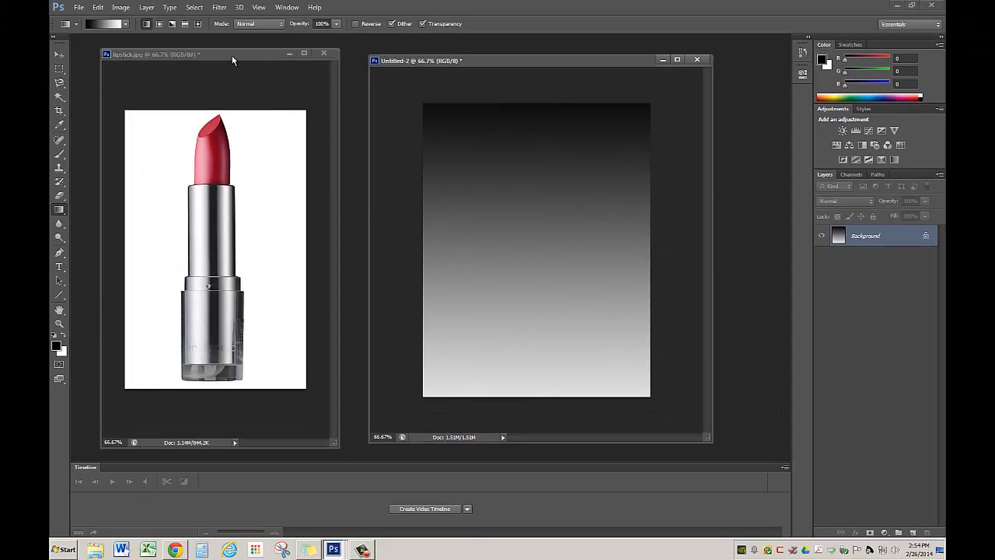
Step: Copy the lipstick image into the gradient document as a new layer near the middle of the page
{"action": "left_click_drag", "start_coordinate": [232, 55], "coordinate": [230, 60]}
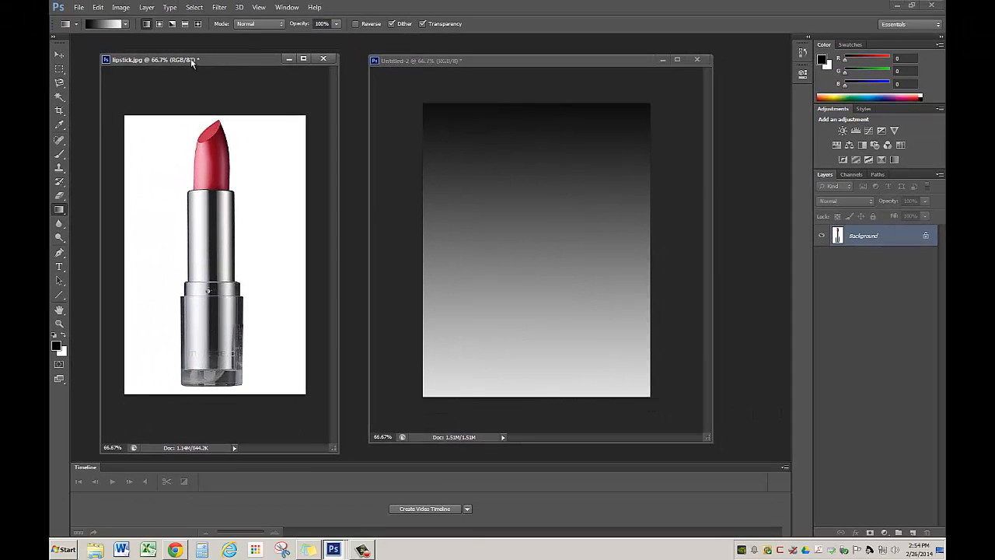
{"action": "left_click", "coordinate": [58, 54]}
{"action": "left_click_drag", "start_coordinate": [197, 214], "coordinate": [533, 212]}
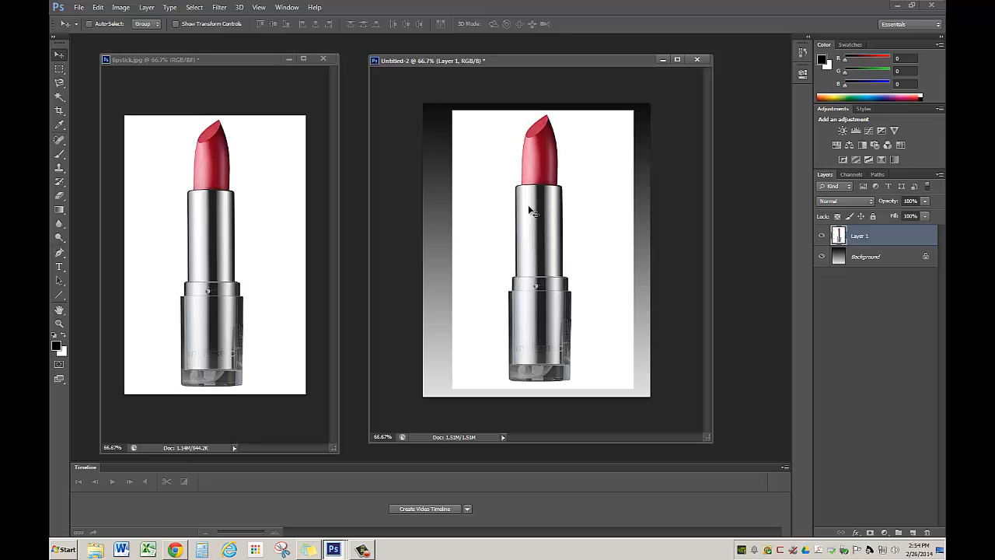
Step: Remove the white area around the lipstick using the Magic Wand with a tolerance of 40, and clear the selection
{"action": "left_click", "coordinate": [59, 96]}
{"action": "left_click", "coordinate": [288, 23]}
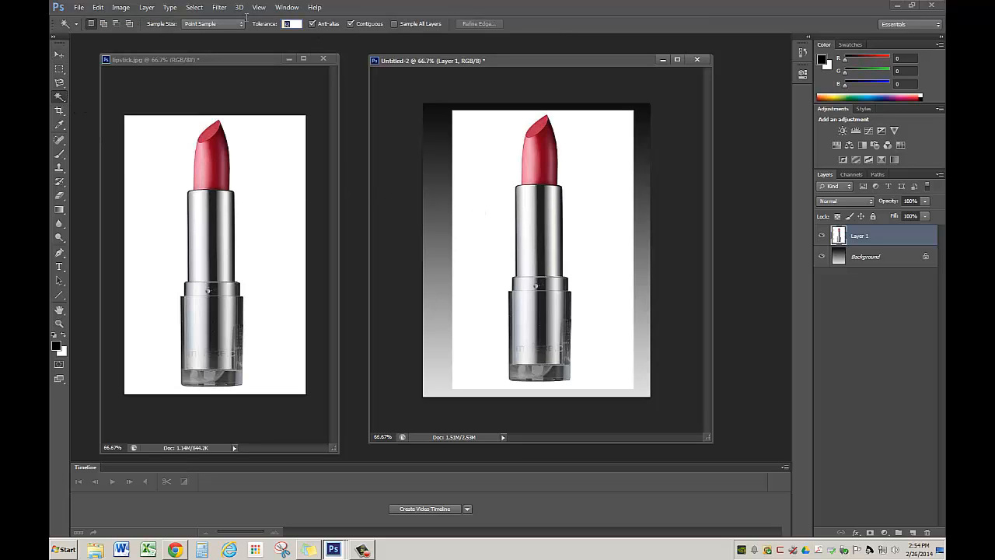
{"action": "type", "text": "40"}
{"action": "key", "text": "Return"}
{"action": "left_click", "coordinate": [493, 162]}
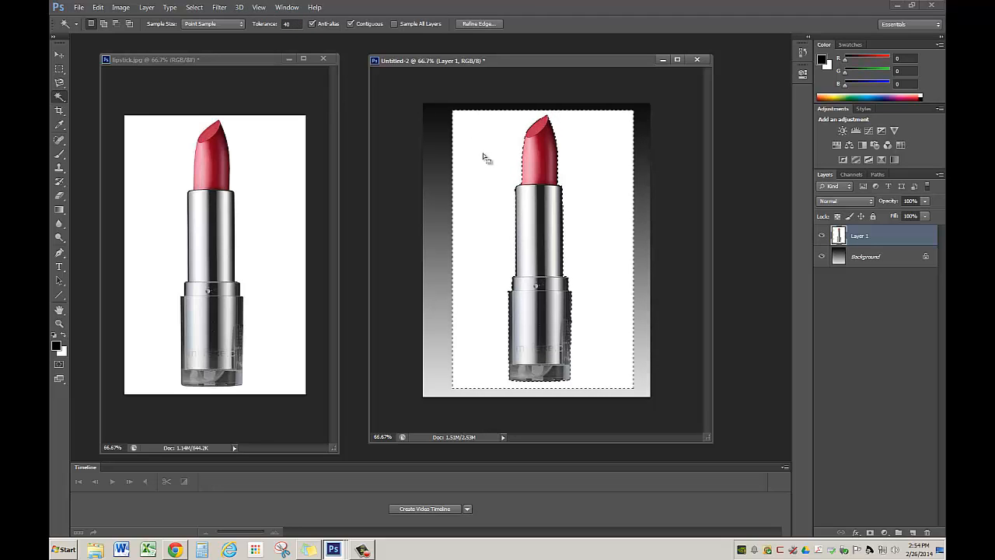
{"action": "key", "text": "Delete"}
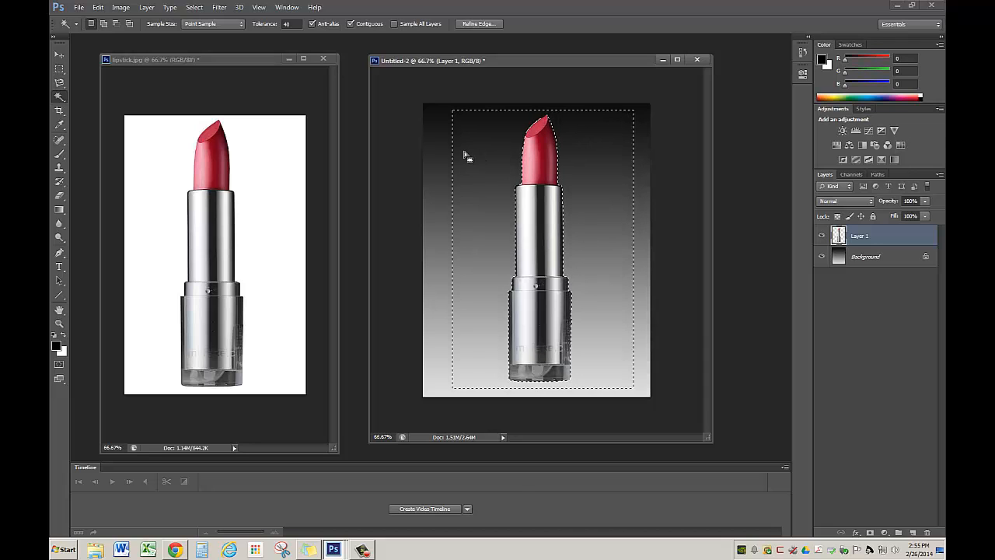
{"action": "left_click", "coordinate": [195, 8]}
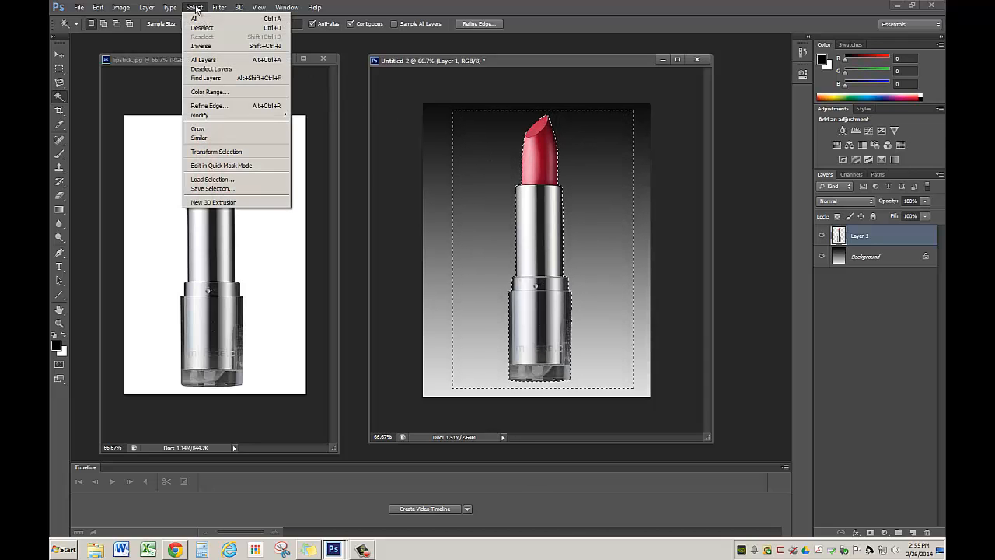
{"action": "left_click", "coordinate": [195, 27]}
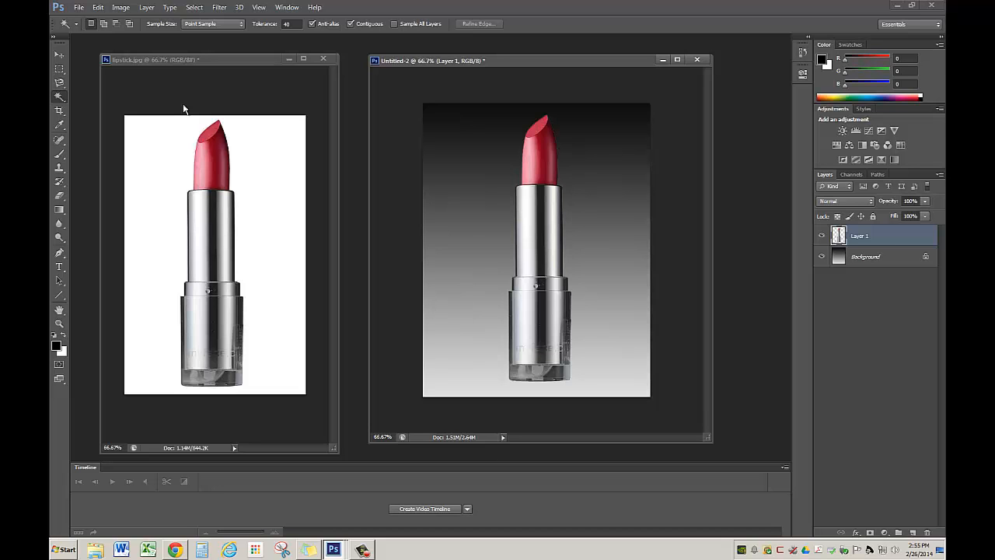
Step: Scale the lipstick down proportionally to slightly less than half its size and place it in the upper middle of the page
{"action": "key", "text": "ctrl+t"}
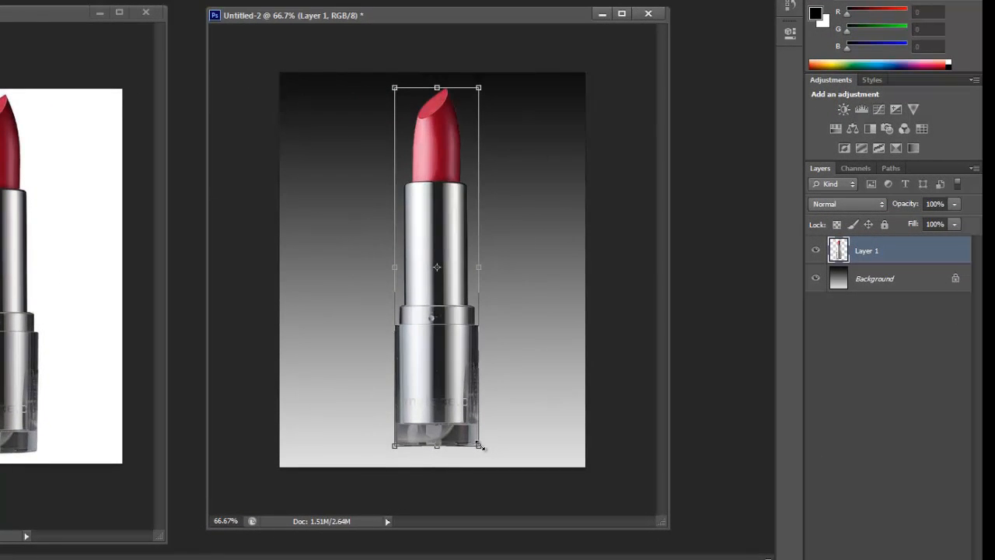
{"action": "left_click_drag", "start_coordinate": [480, 447], "coordinate": [436, 266]}
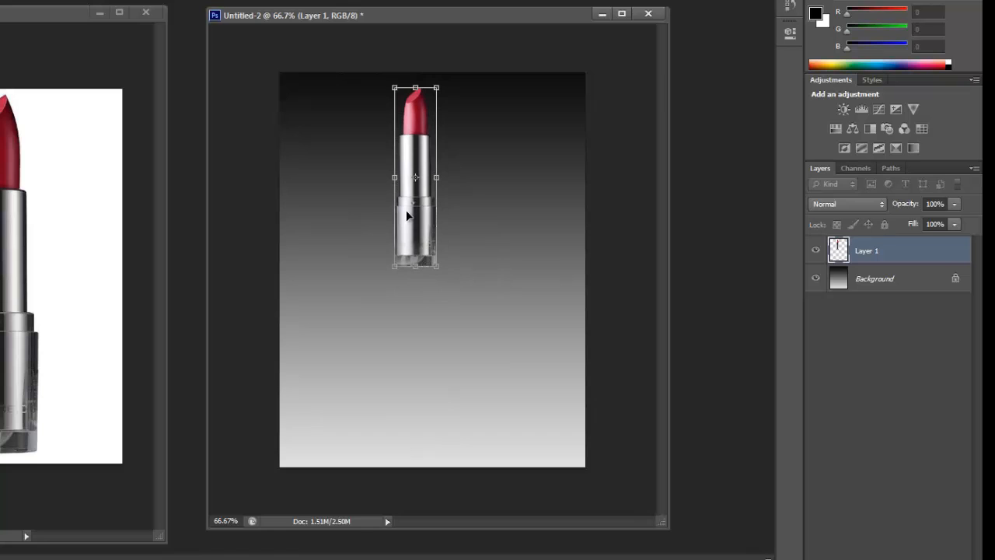
{"action": "left_click_drag", "start_coordinate": [407, 216], "coordinate": [434, 242]}
{"action": "left_click_drag", "start_coordinate": [462, 294], "coordinate": [460, 286]}
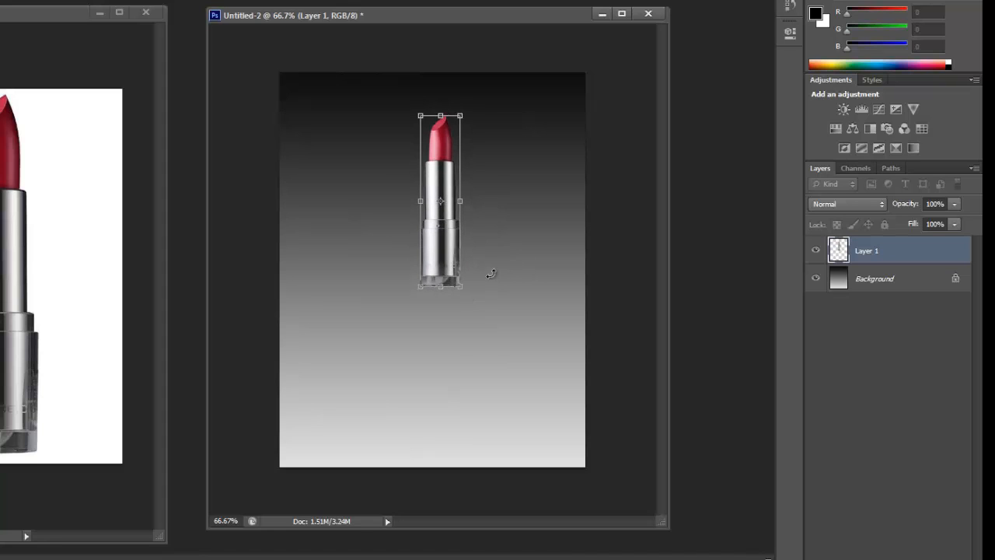
{"action": "key", "text": "Return"}
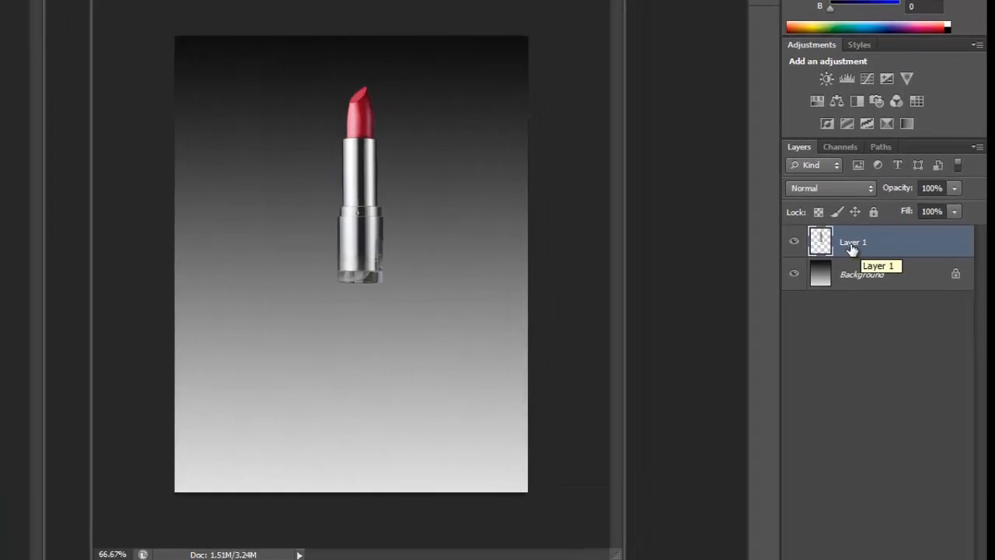
Step: Rename the lipstick's layer, Layer 1, as Lipstick
{"action": "double_click", "coordinate": [852, 245]}
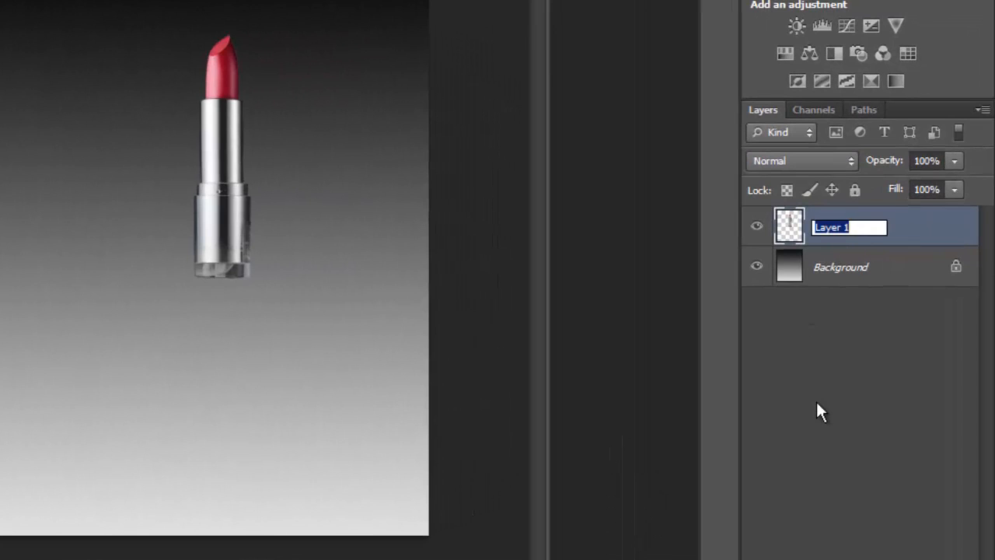
{"action": "type", "text": "Lipstick"}
{"action": "key", "text": "Return"}
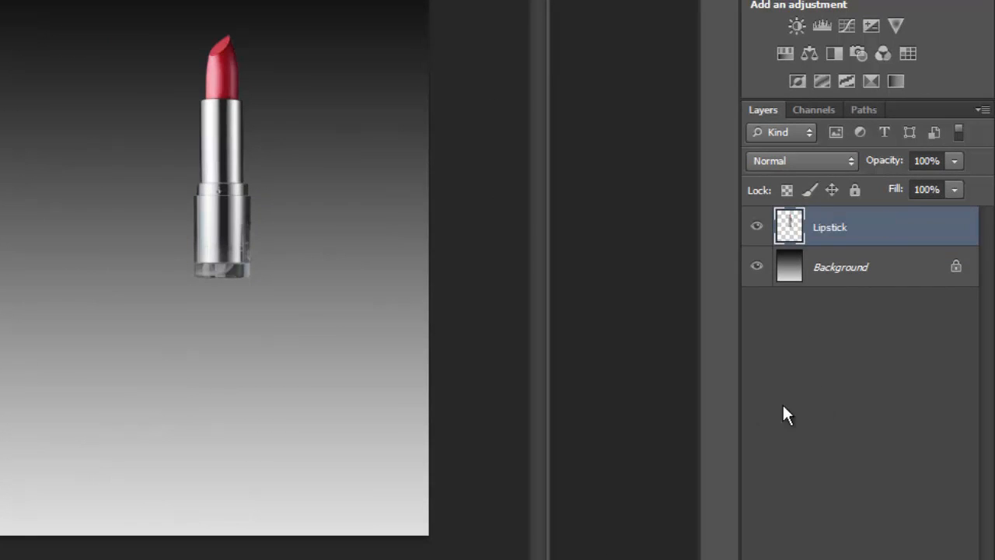
Step: Duplicate the Lipstick layer within the same document and name the copy Reflection
{"action": "right_click", "coordinate": [875, 224]}
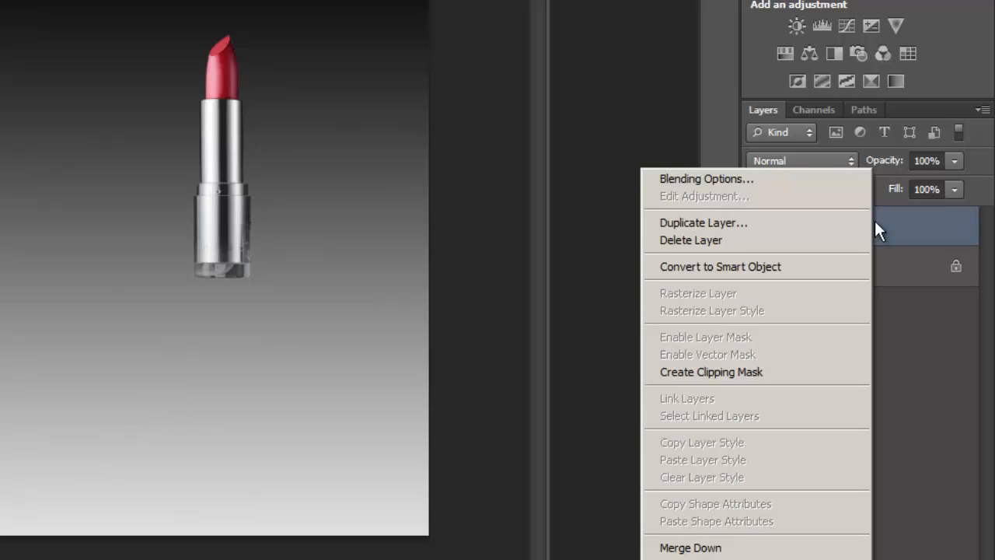
{"action": "left_click", "coordinate": [743, 223]}
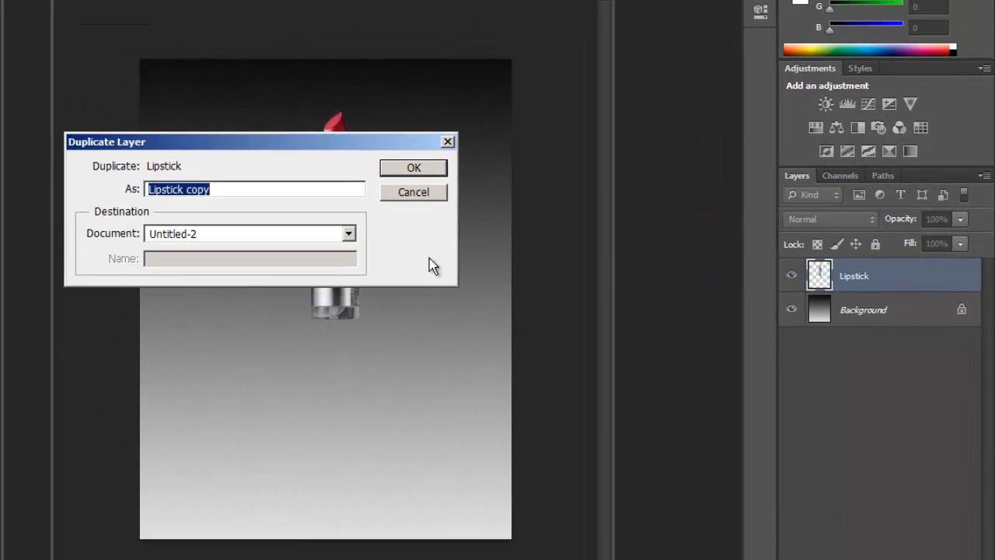
{"action": "type", "text": "Ref"}
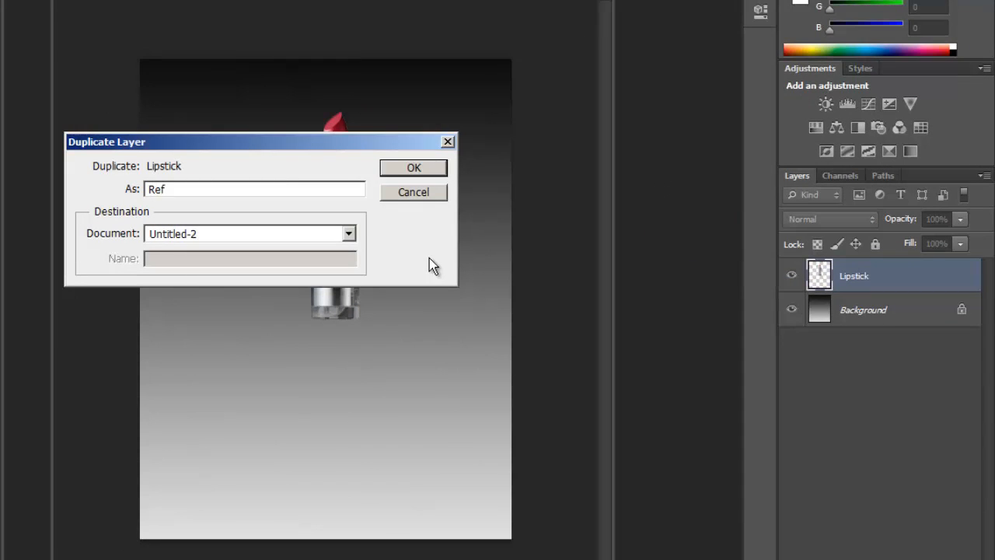
{"action": "type", "text": "lection"}
{"action": "key", "text": "Return"}
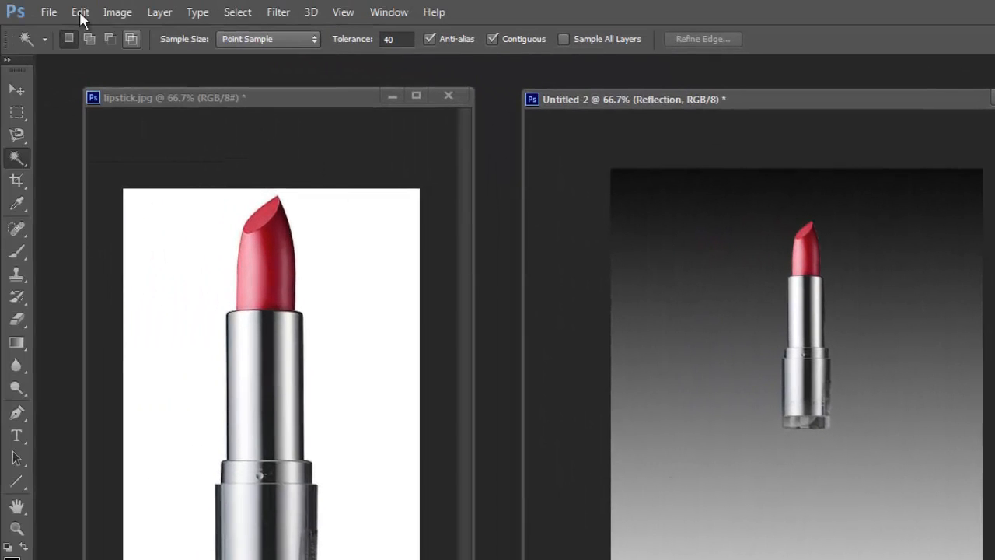
Step: Flip the Reflection layer vertically and move it straight below the lipstick so the two bases meet
{"action": "left_click", "coordinate": [70, 13]}
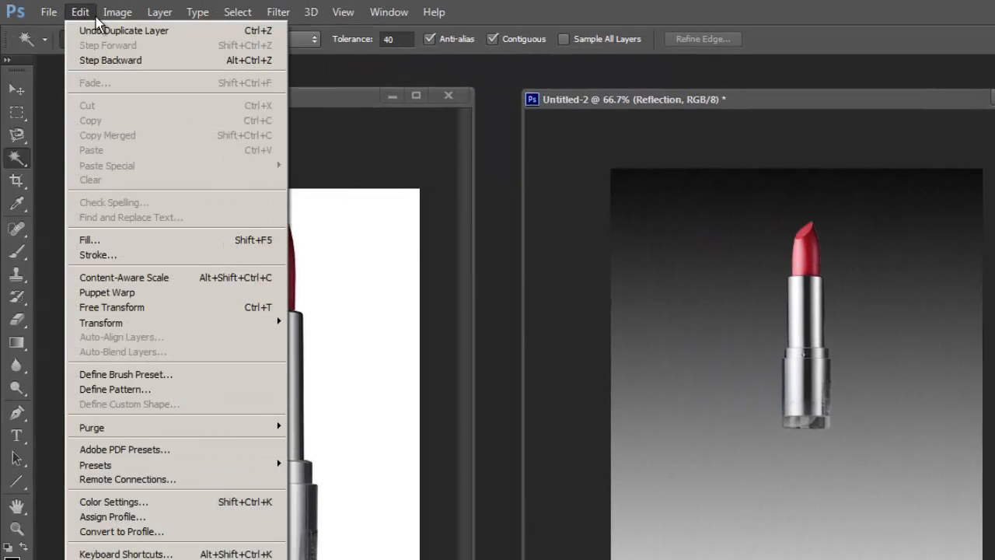
{"action": "mouse_move", "coordinate": [66, 16]}
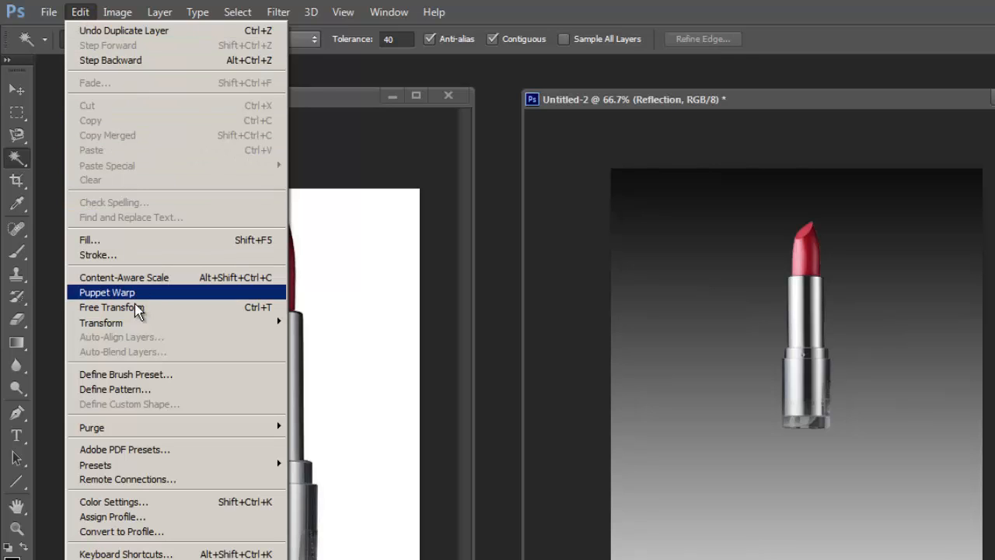
{"action": "mouse_move", "coordinate": [140, 327]}
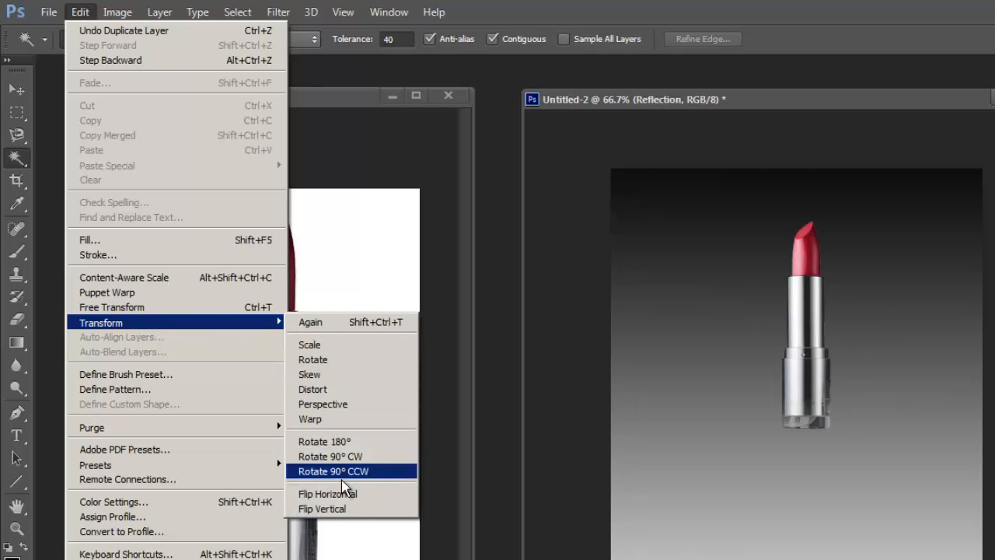
{"action": "left_click", "coordinate": [345, 509]}
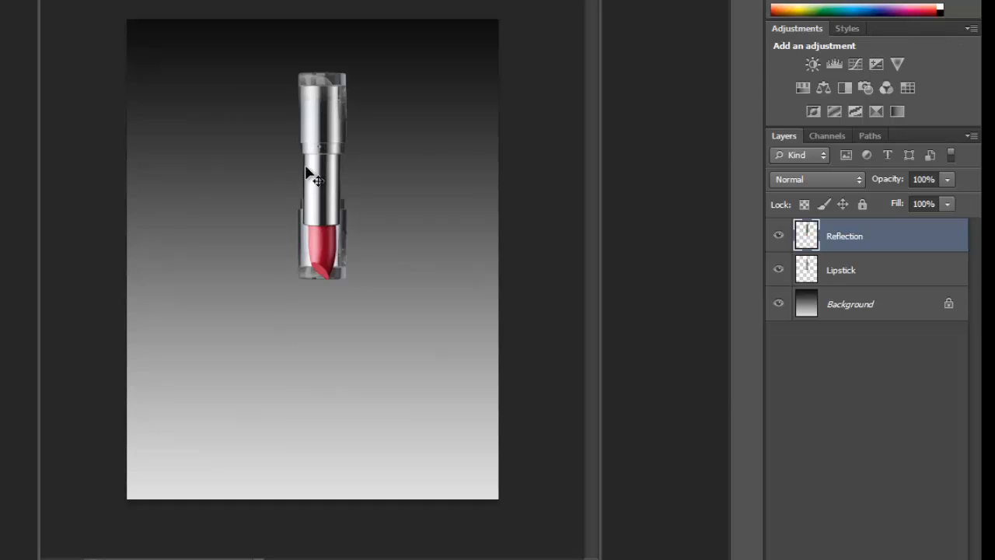
{"action": "left_click_drag", "start_coordinate": [313, 166], "coordinate": [288, 382]}
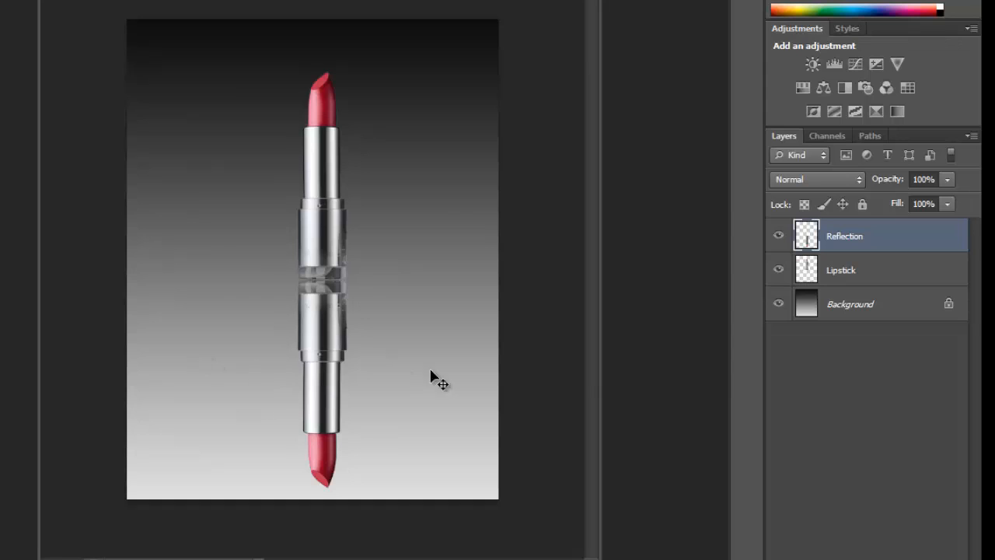
Step: Lower the Reflection layer's opacity to 30% and apply a Motion Blur with an angle of 0° and a distance of 17 pixels
{"action": "left_click", "coordinate": [947, 180]}
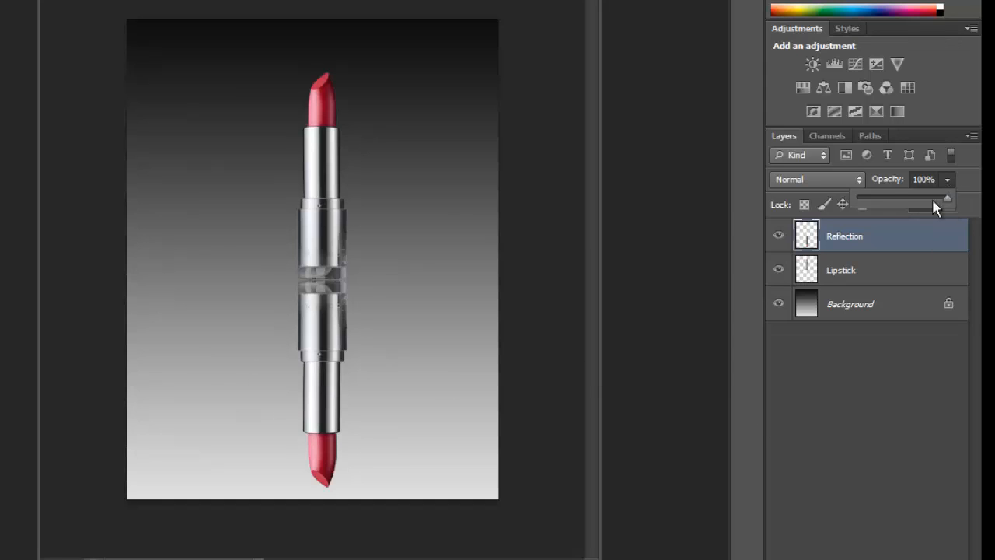
{"action": "left_click_drag", "start_coordinate": [932, 198], "coordinate": [886, 200]}
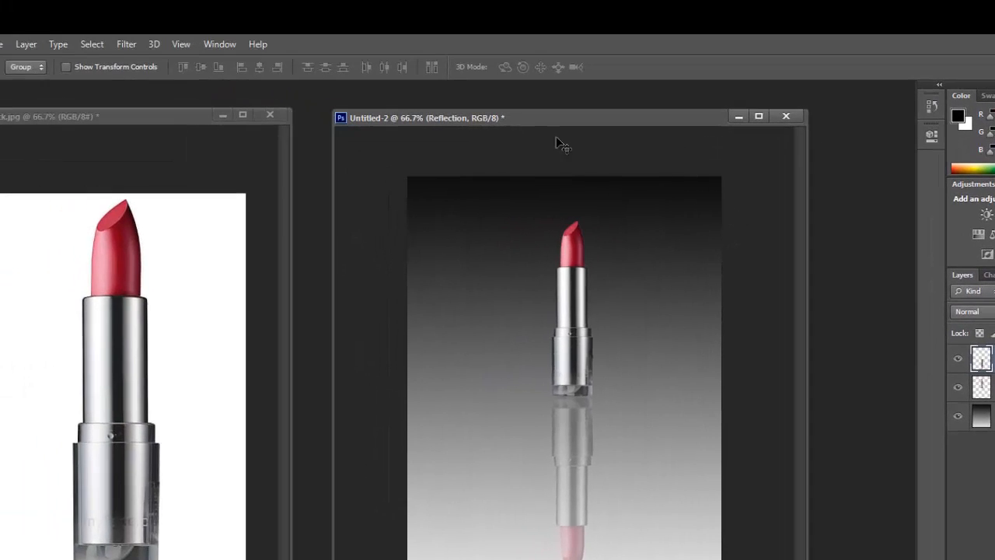
{"action": "left_click", "coordinate": [125, 45]}
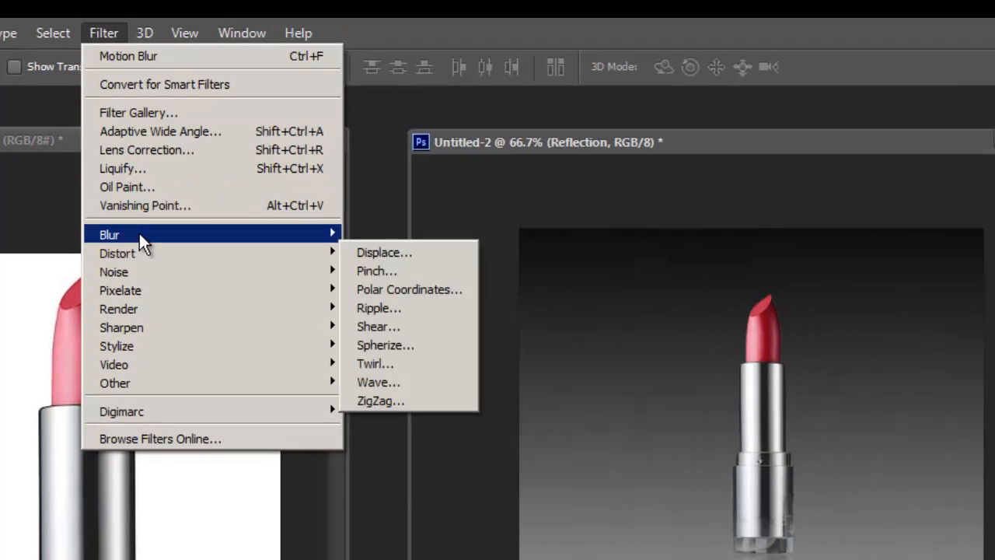
{"action": "mouse_move", "coordinate": [139, 233]}
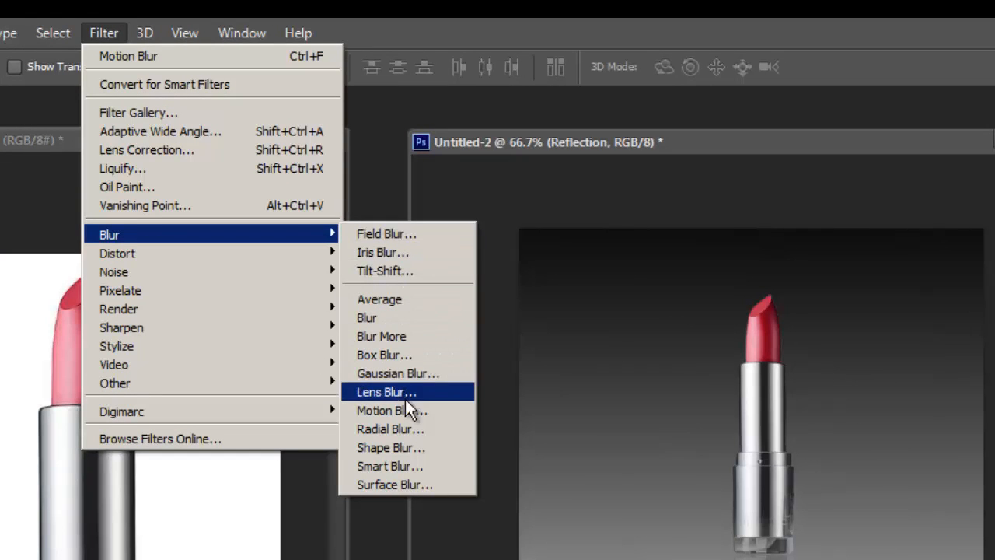
{"action": "left_click", "coordinate": [412, 416]}
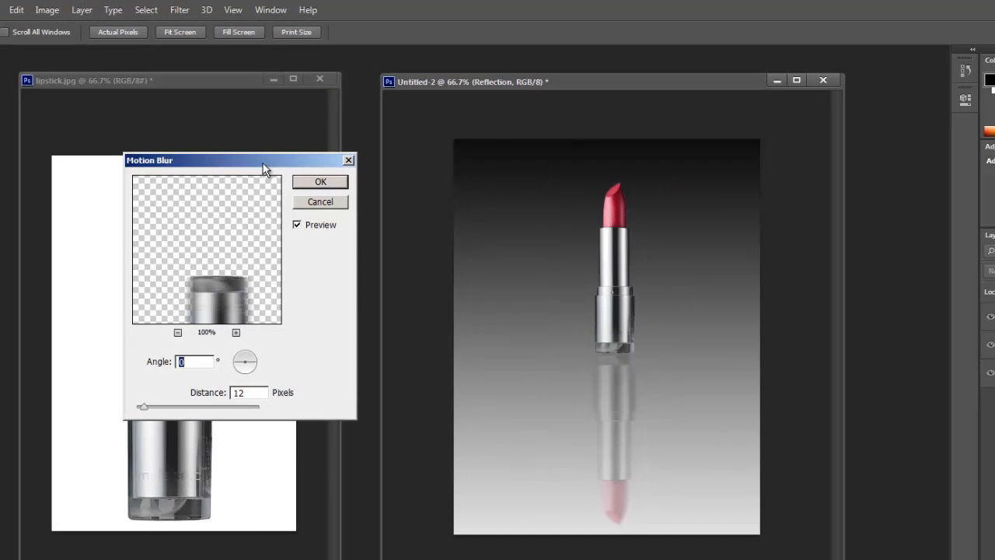
{"action": "left_click_drag", "start_coordinate": [260, 165], "coordinate": [344, 165]}
{"action": "mouse_move", "coordinate": [332, 370]}
{"action": "left_mouse_down"}
{"action": "mouse_move", "coordinate": [324, 381]}
{"action": "mouse_move", "coordinate": [335, 366]}
{"action": "mouse_move", "coordinate": [339, 378]}
{"action": "left_mouse_up"}
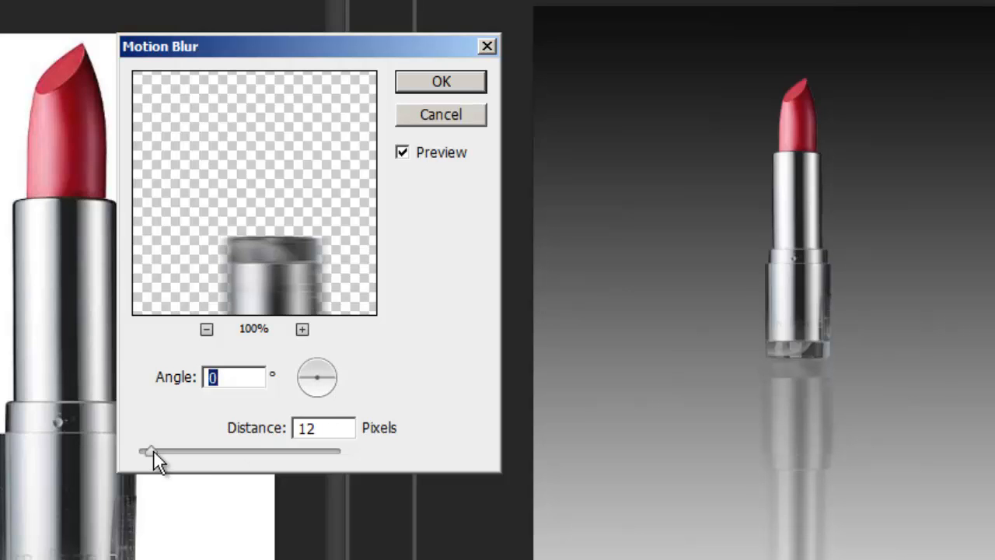
{"action": "mouse_move", "coordinate": [153, 449]}
{"action": "left_mouse_down"}
{"action": "mouse_move", "coordinate": [167, 454]}
{"action": "mouse_move", "coordinate": [157, 457]}
{"action": "left_mouse_up"}
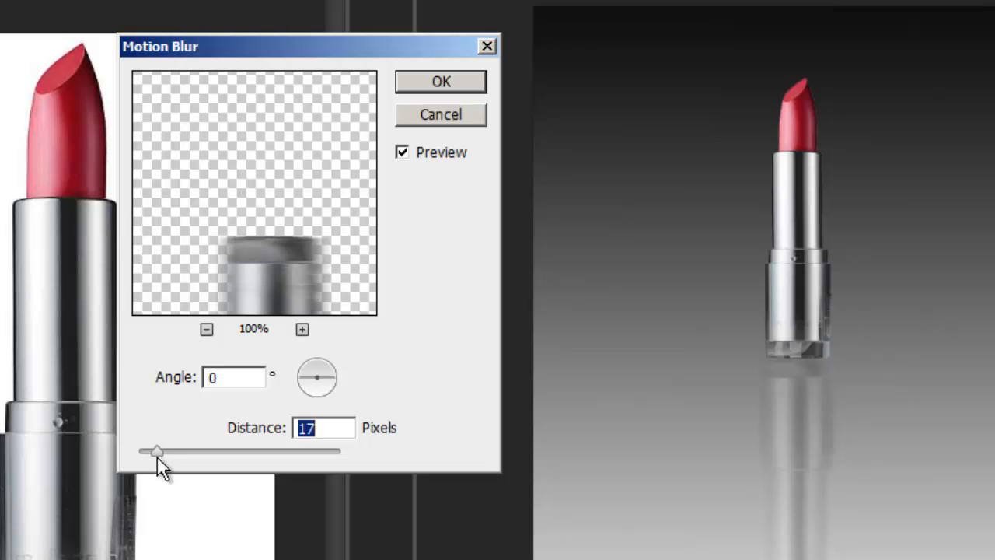
{"action": "left_click", "coordinate": [451, 80]}
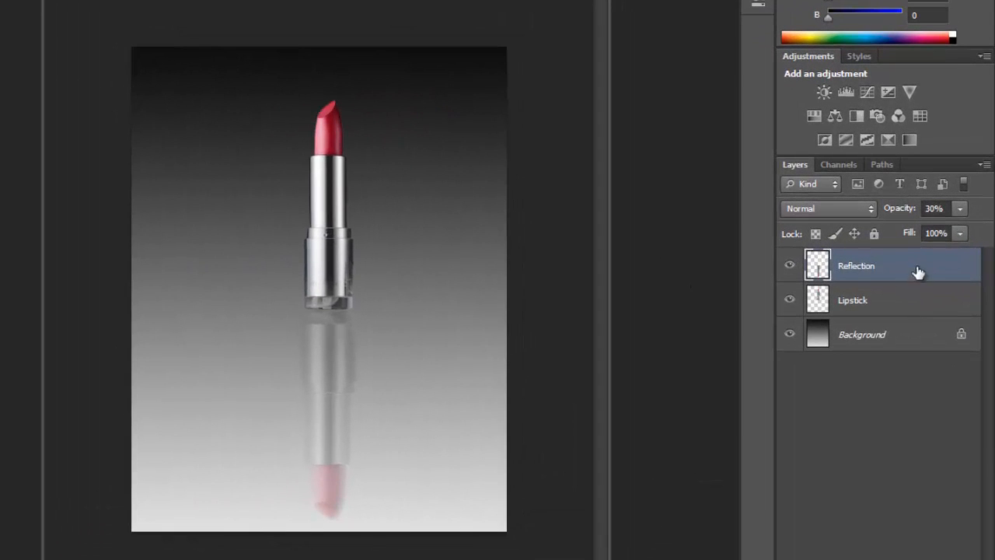
Step: Link the Reflection and Lipstick layers and move them together toward the right edge of the poster
{"action": "left_click", "coordinate": [905, 303]}
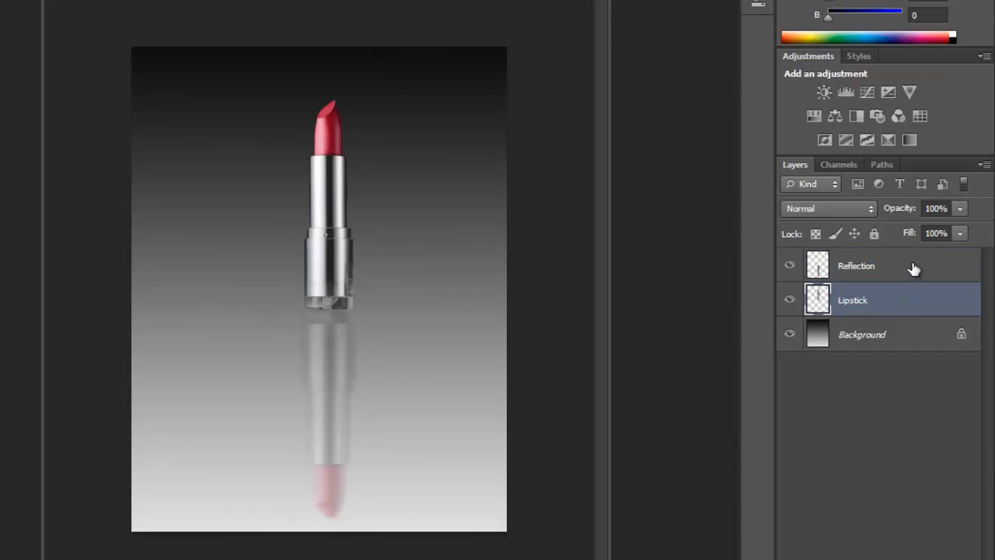
{"action": "left_click", "coordinate": [913, 268]}
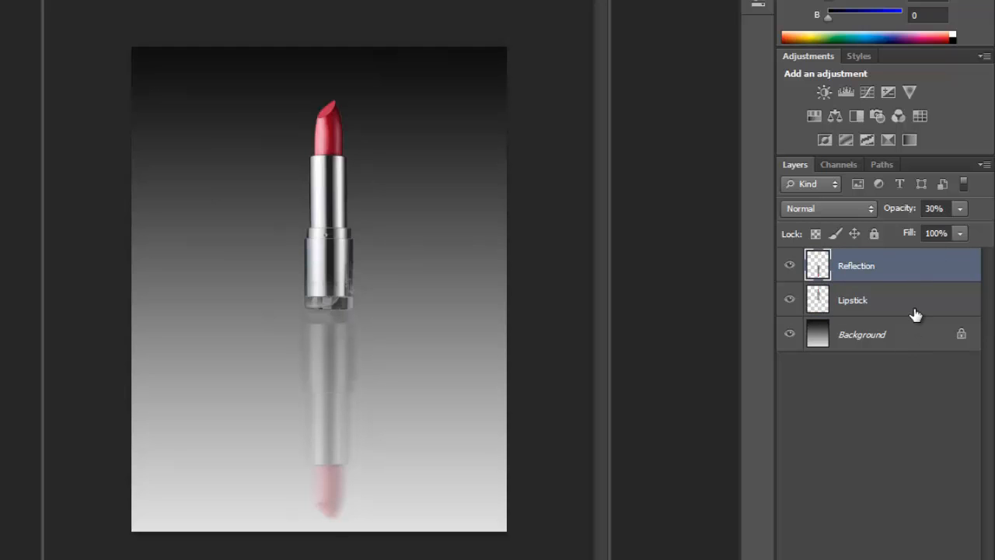
{"action": "left_click", "coordinate": [917, 301], "text": "ctrl"}
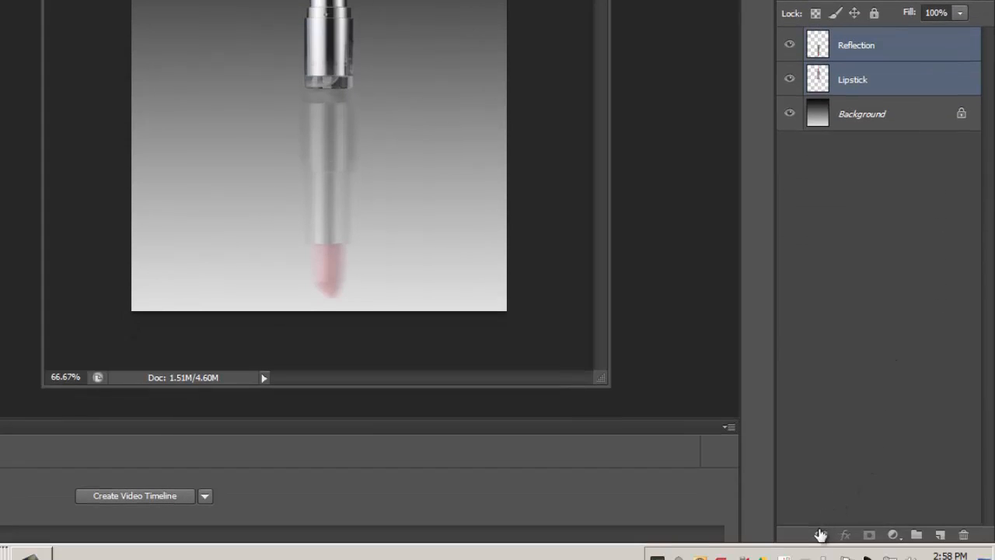
{"action": "left_click", "coordinate": [823, 536]}
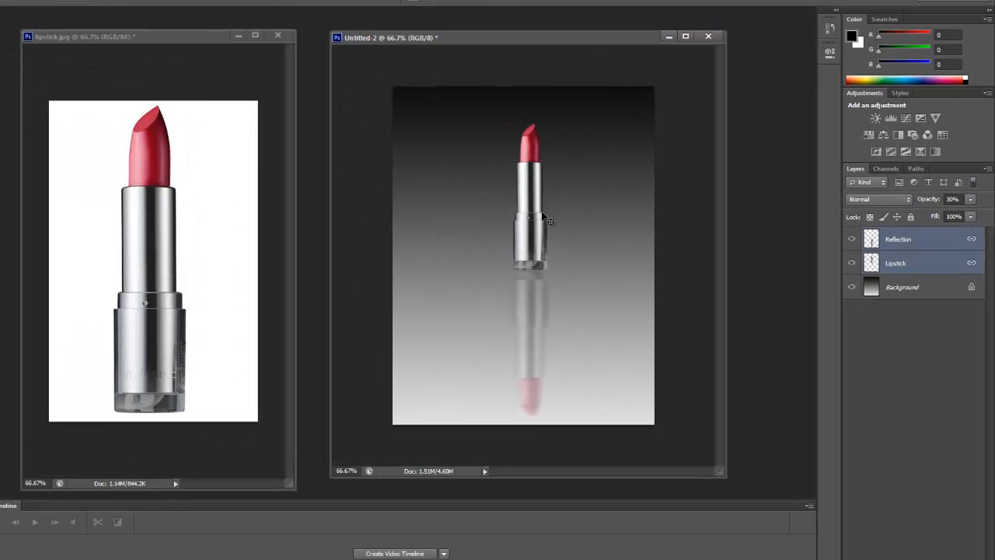
{"action": "left_click_drag", "start_coordinate": [542, 215], "coordinate": [599, 207]}
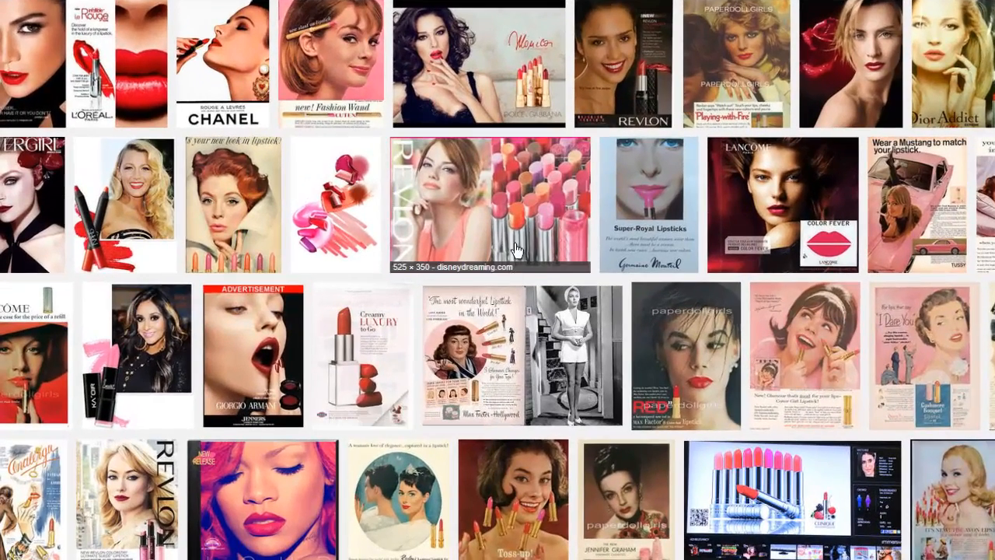
Step: Switch to the web browser and look through the lipstick advertisement images for layout and text ideas
{"action": "scroll", "coordinate": [439, 340], "scroll_direction": "down", "scroll_amount": 2}
{"action": "scroll", "coordinate": [424, 340], "scroll_direction": "up", "scroll_amount": 2}
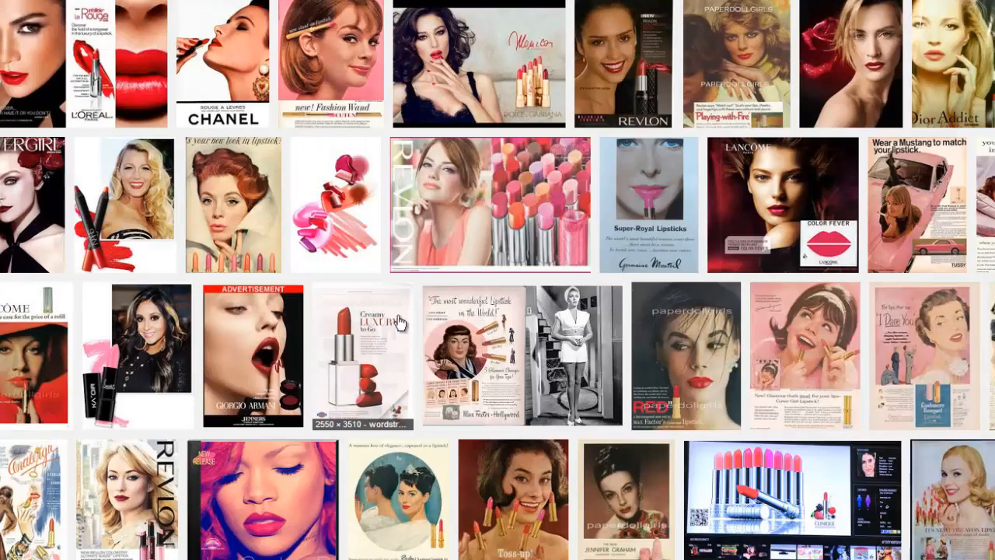
{"action": "scroll", "coordinate": [595, 262], "scroll_direction": "down", "scroll_amount": 8}
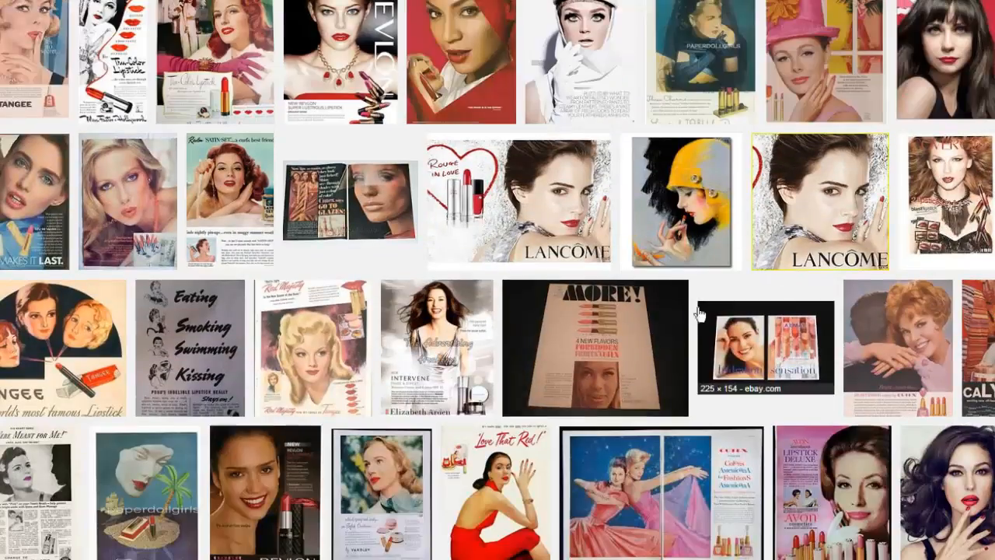
{"action": "scroll", "coordinate": [221, 181], "scroll_direction": "up", "scroll_amount": 4}
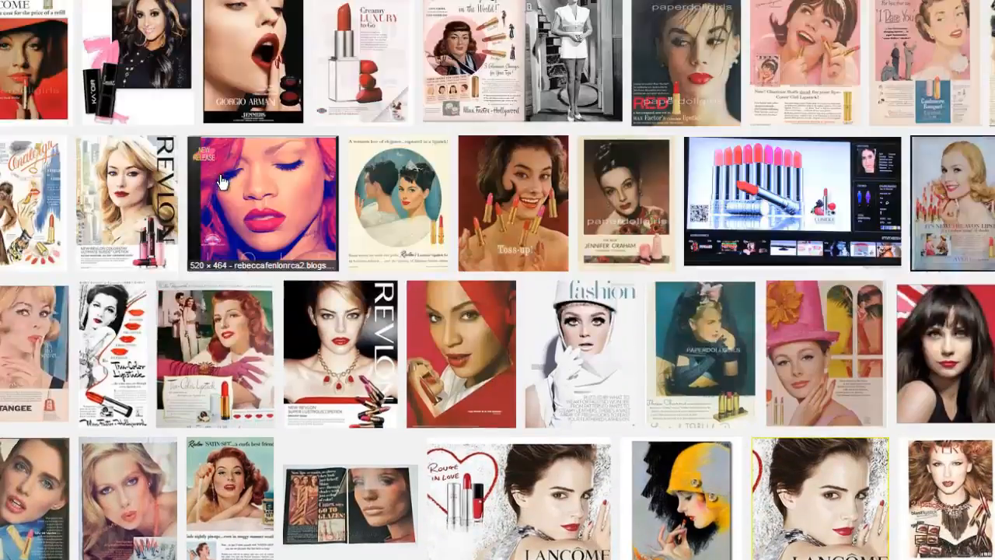
{"action": "scroll", "coordinate": [220, 182], "scroll_direction": "up", "scroll_amount": 4}
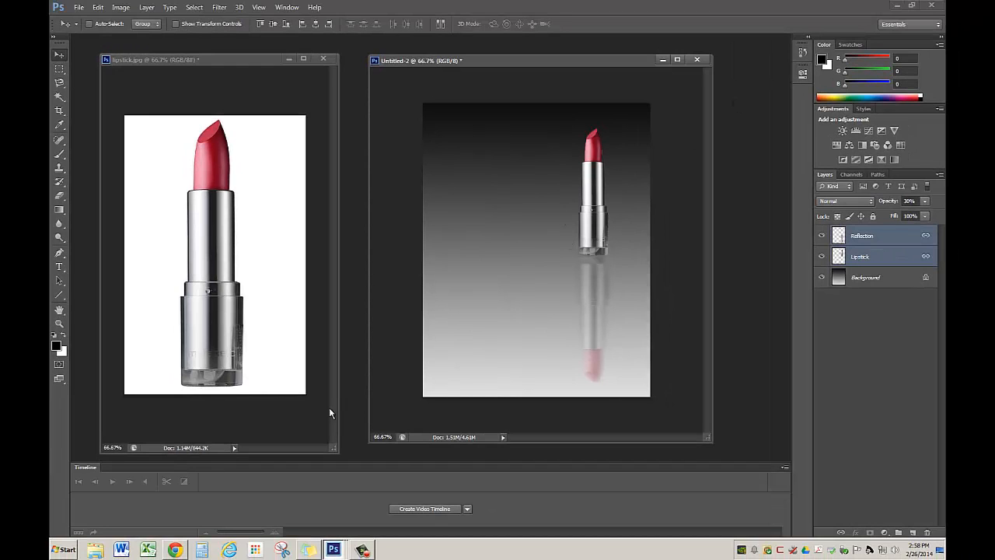
Step: Switch back to Photoshop and bring the finished example poster, Untitled-1, to the front
{"action": "left_click", "coordinate": [181, 552]}
{"action": "left_click", "coordinate": [333, 550]}
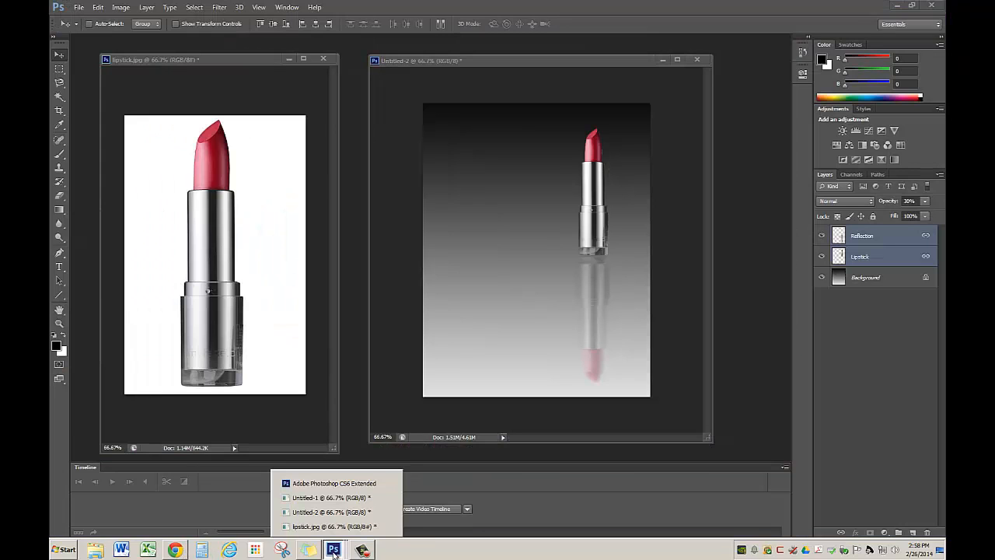
{"action": "left_click", "coordinate": [315, 498]}
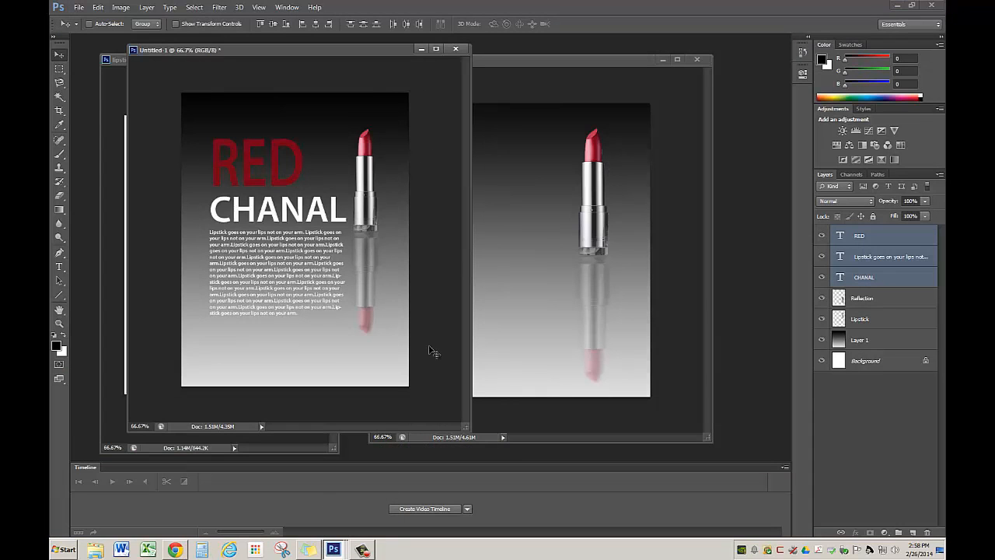